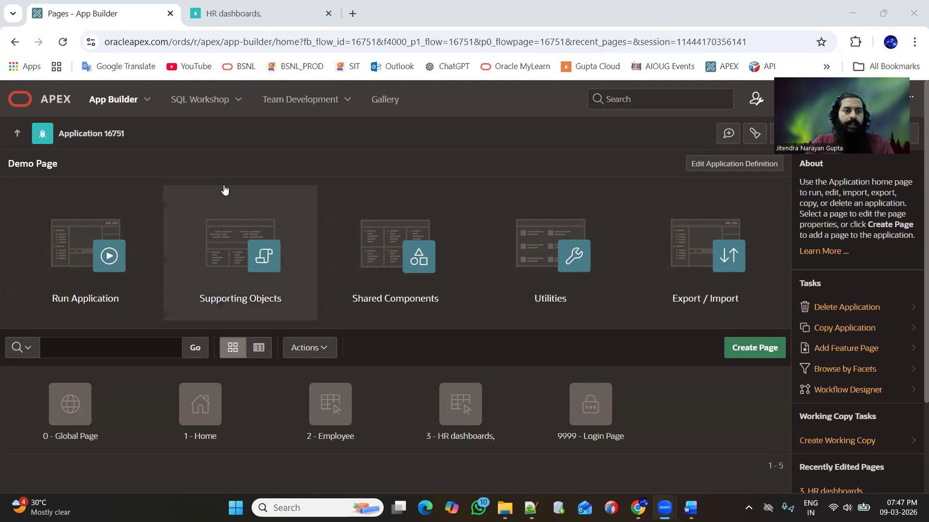
Step: Start a new interactive report page for the application and name it HR Details
left_click(756, 355)
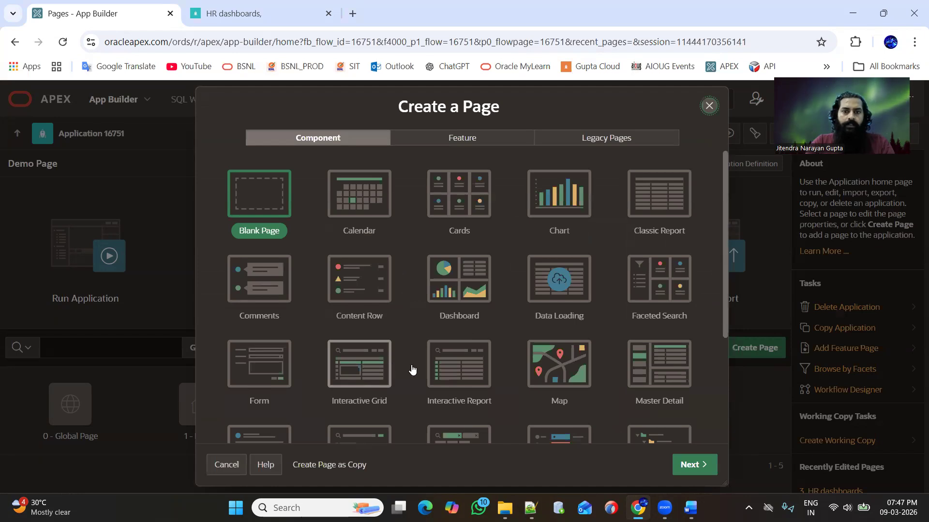
left_click(456, 370)
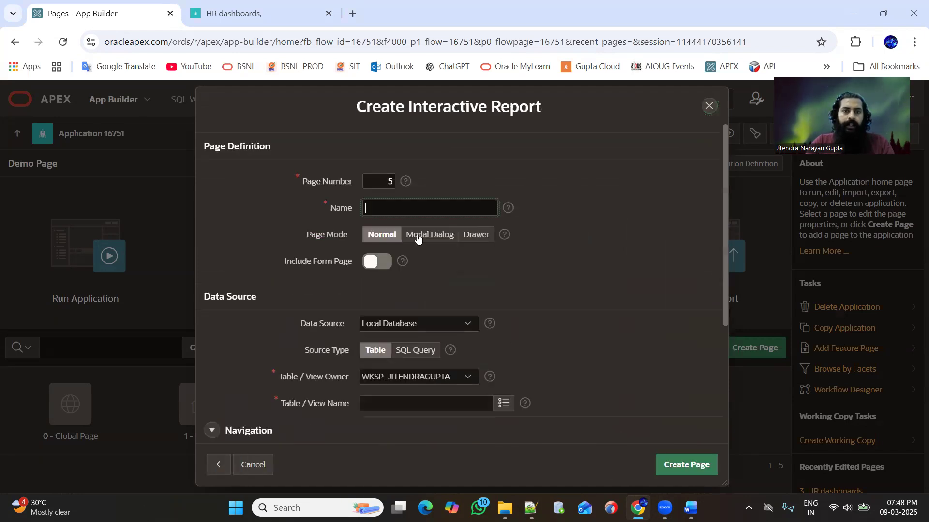
type("HR Da")
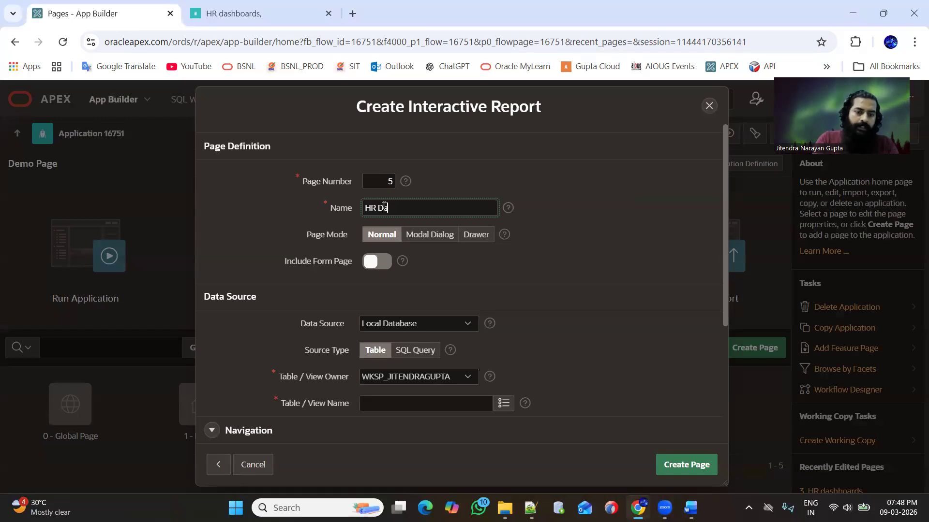
key("BackSpace")
type("etails")
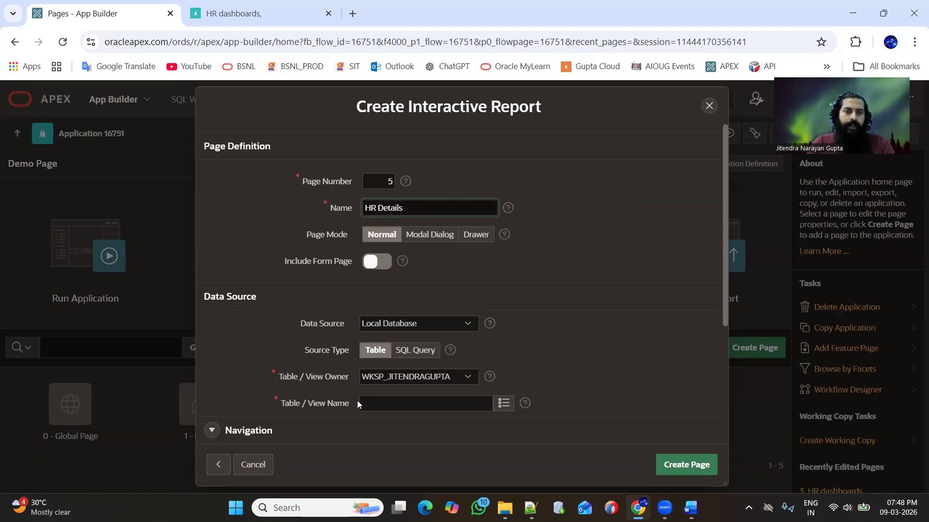
Step: Choose the GC_EMPLOYEES table as the report's data source and create the page
left_click(504, 403)
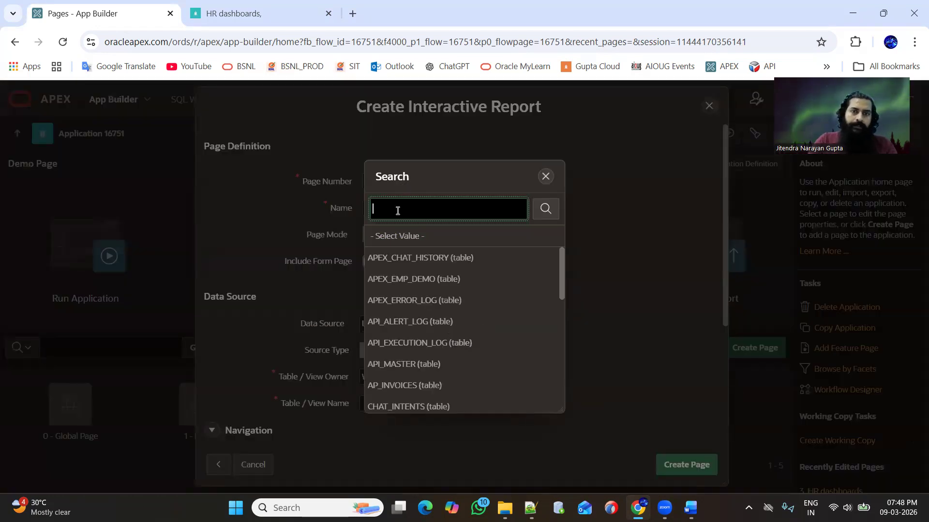
type("GC_EMPLOYEES")
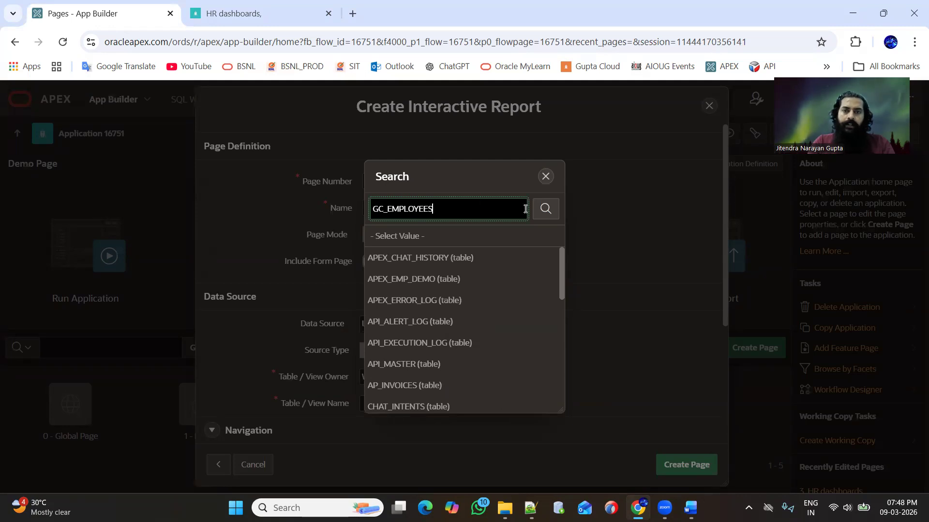
left_click(544, 210)
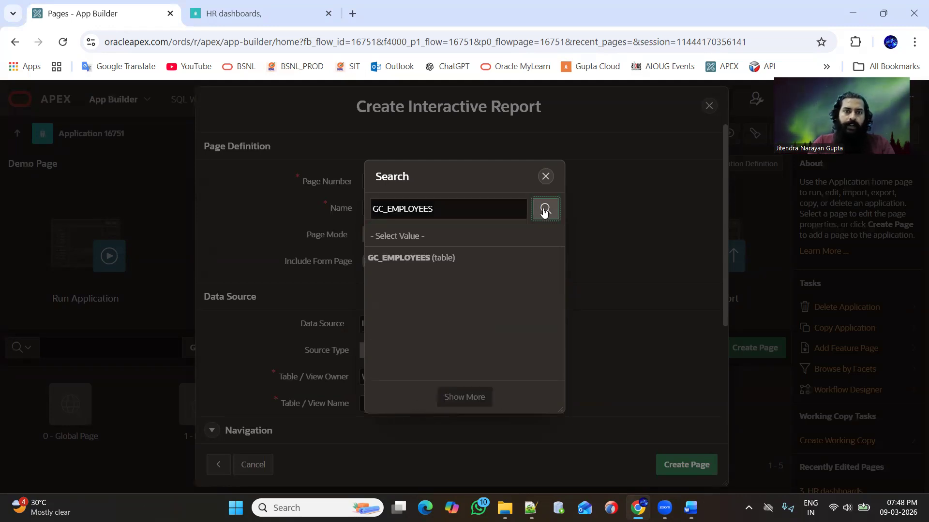
left_click(413, 258)
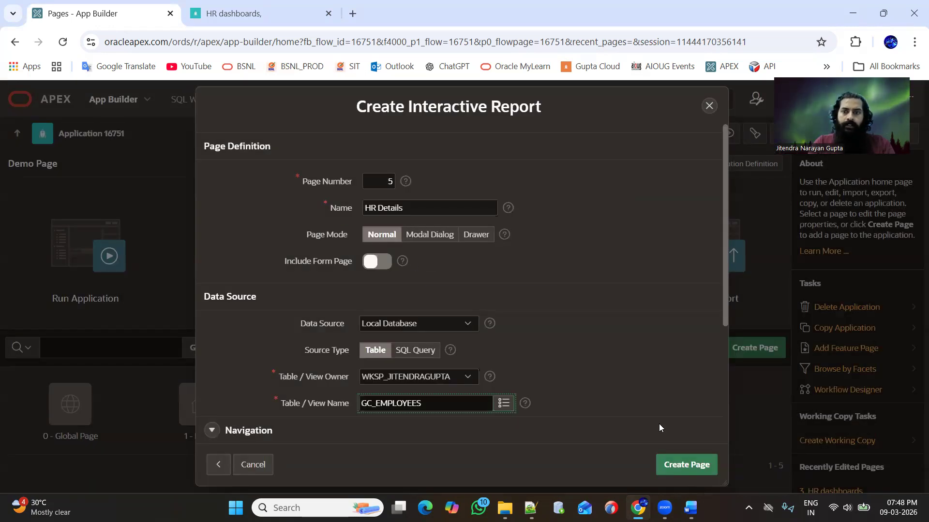
left_click(688, 464)
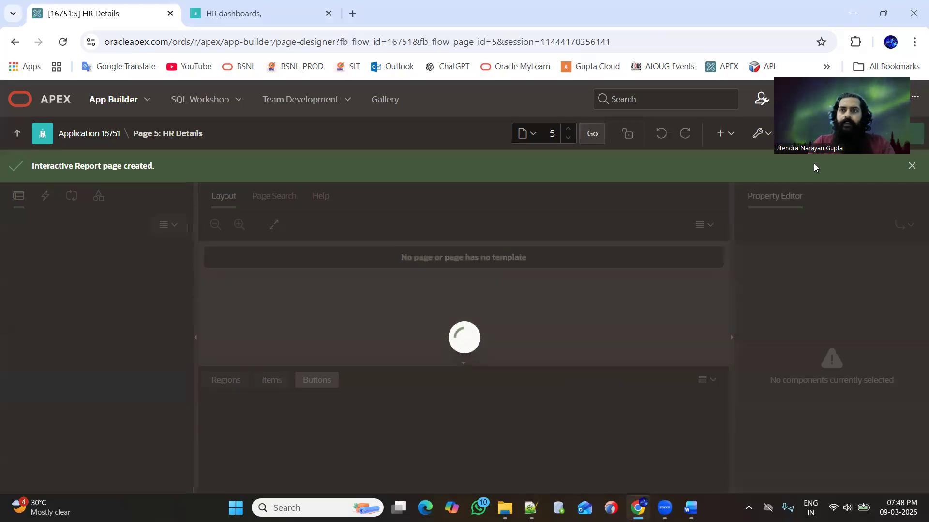
Step: Expand the columns of the HR Details report region and look through them
left_click_drag(830, 70, 721, 9)
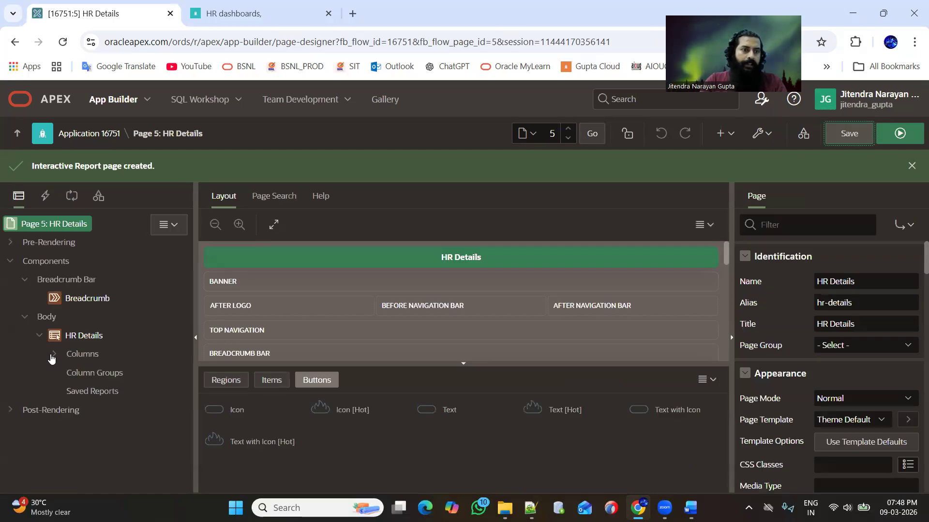
left_click(53, 355)
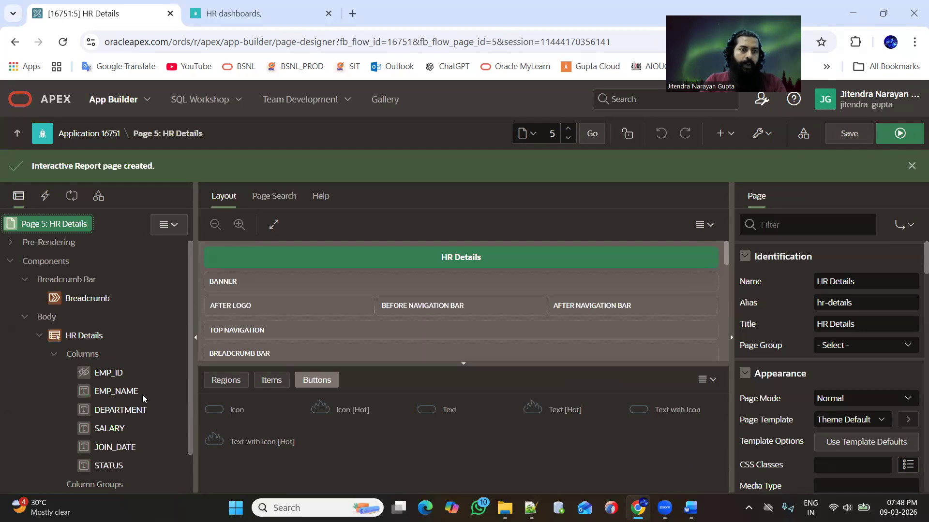
scroll(121, 428, "down", 1)
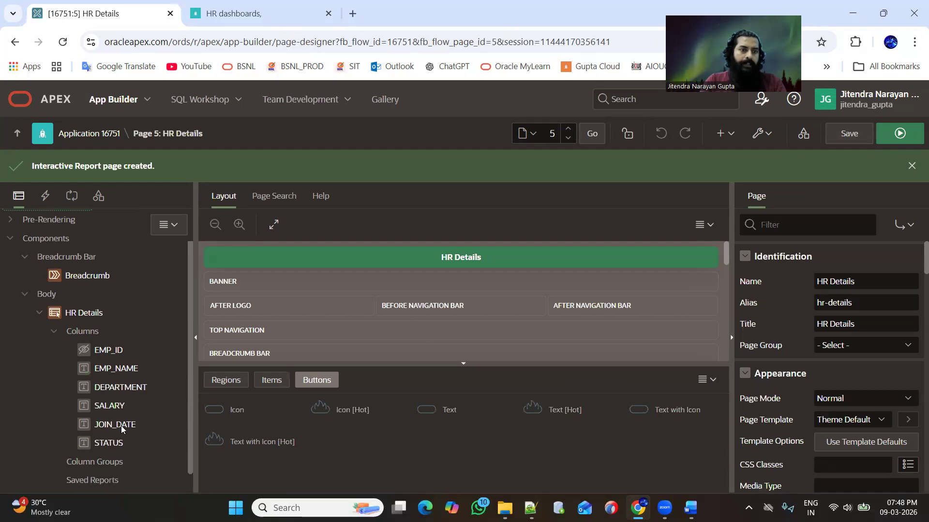
scroll(122, 429, "down", 1)
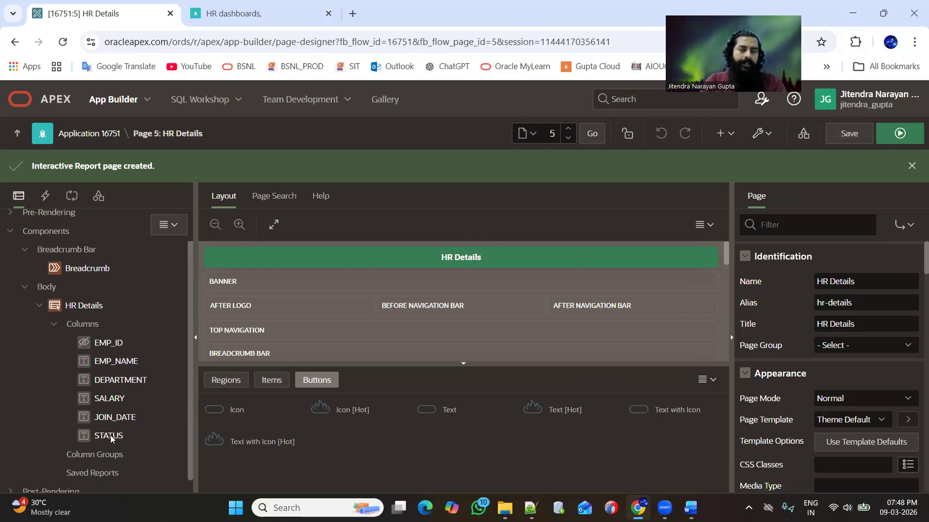
Step: Save and run the HR Details page, and display the actions available for its report
left_click(847, 143)
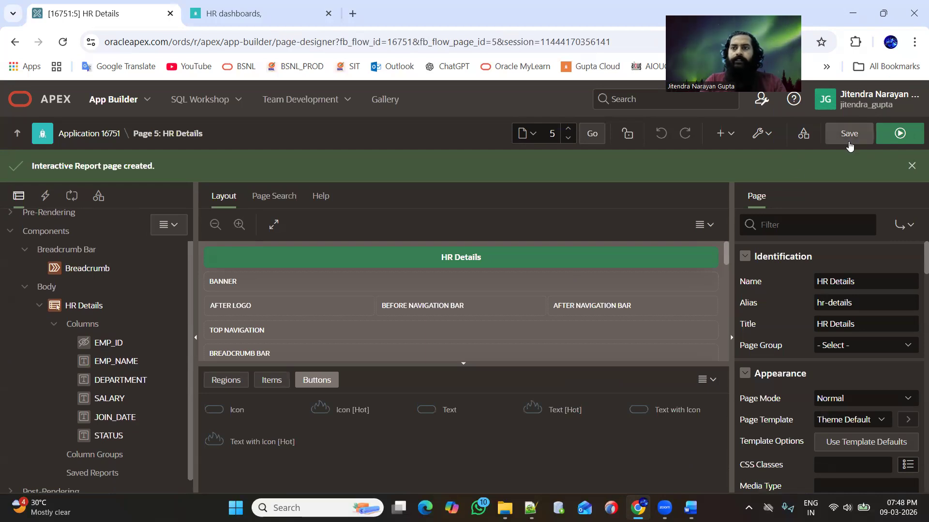
left_click(894, 142)
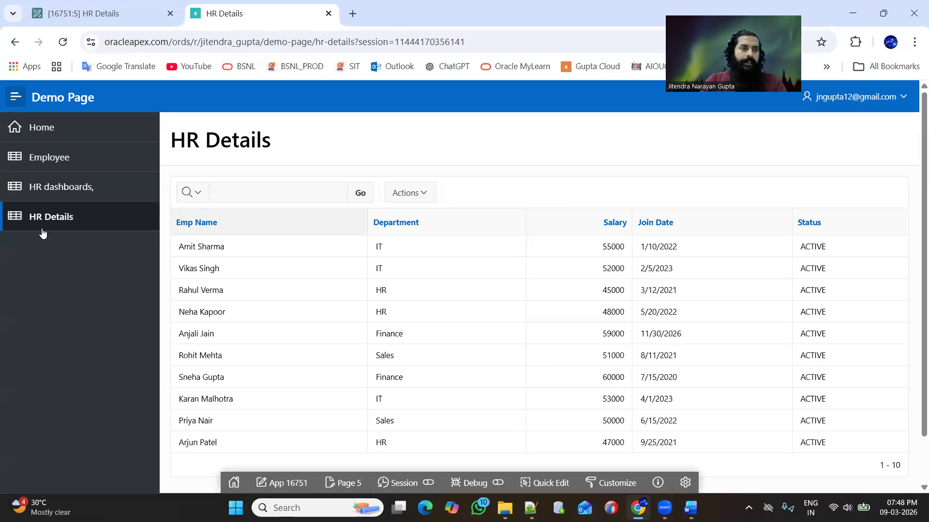
left_click(46, 222)
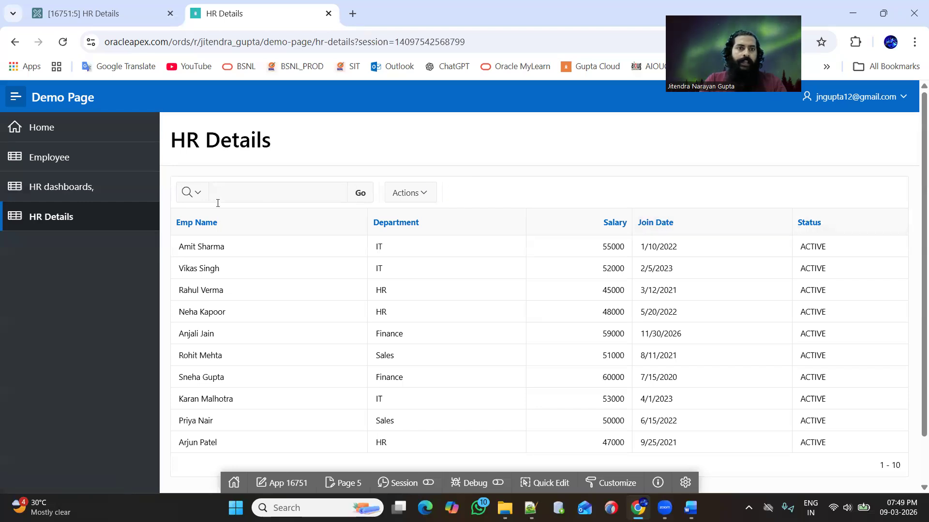
left_click(422, 199)
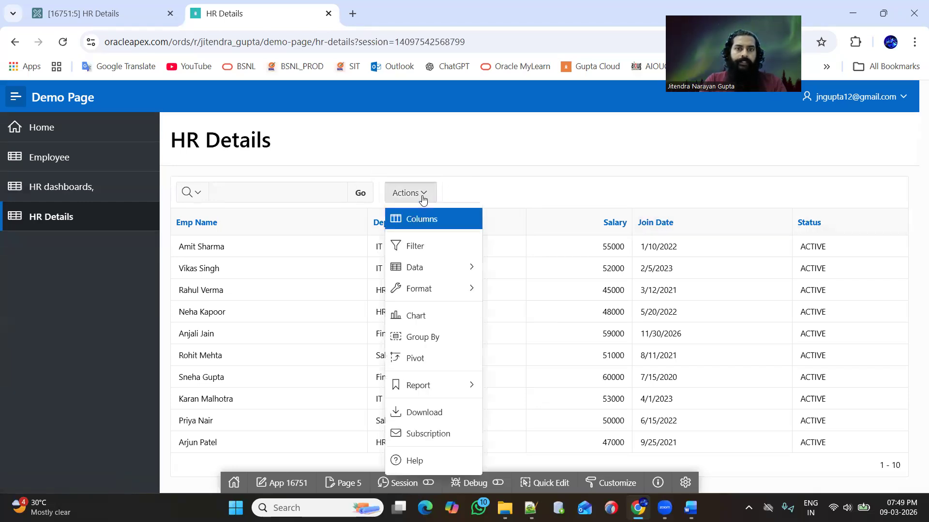
mouse_move(437, 292)
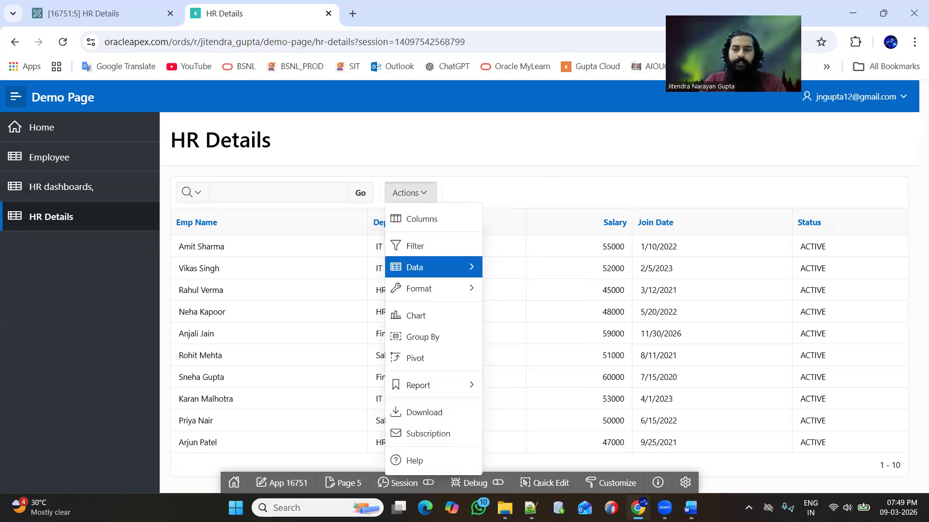
Step: Switch to Word and read the interactive report notes from the definition through to the interview answer
left_click(690, 508)
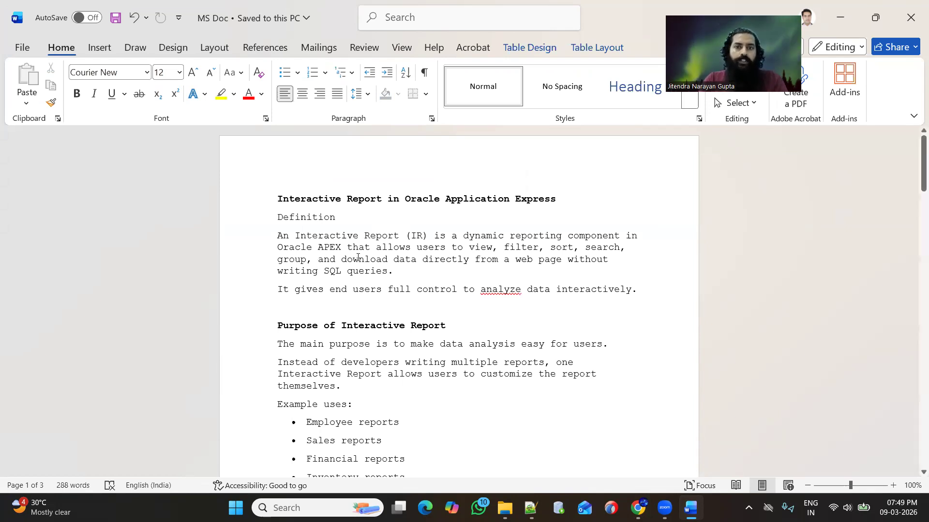
scroll(489, 295, "down", 1)
scroll(489, 295, "down", 1)
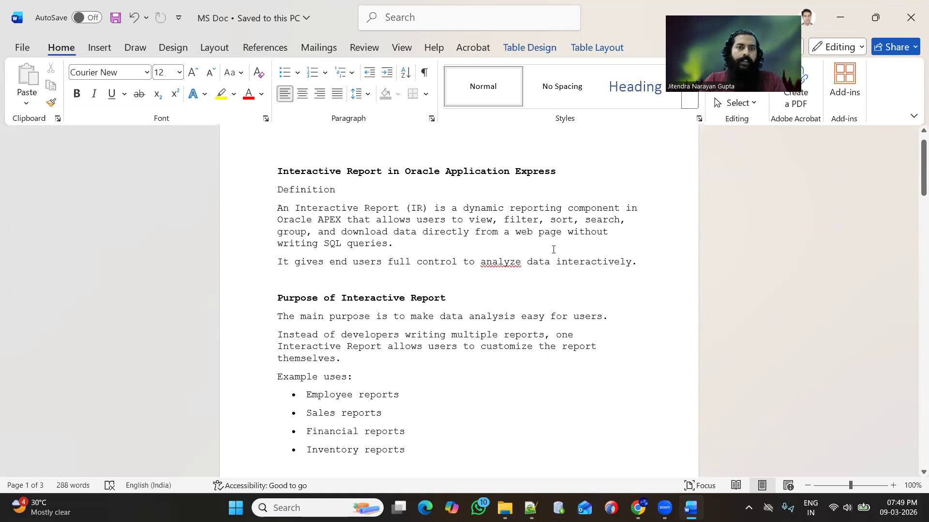
scroll(444, 290, "down", 3)
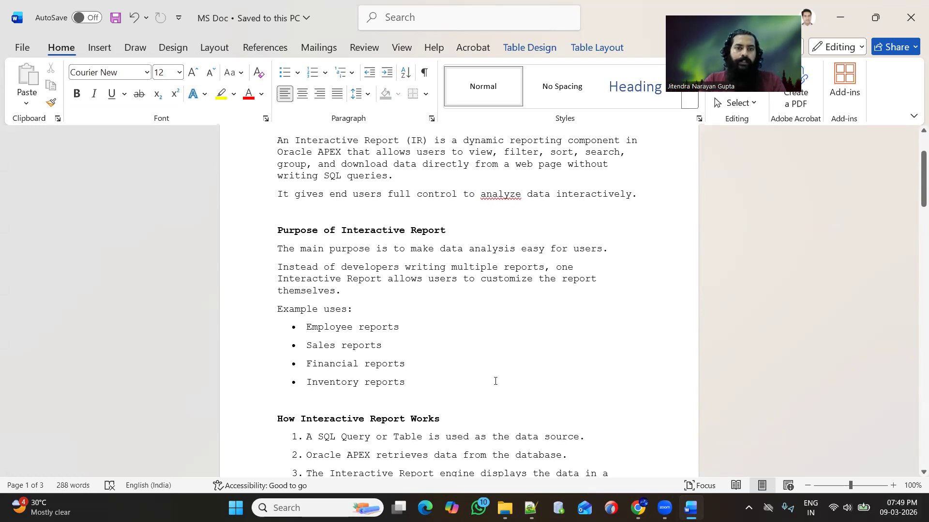
scroll(495, 382, "down", 3)
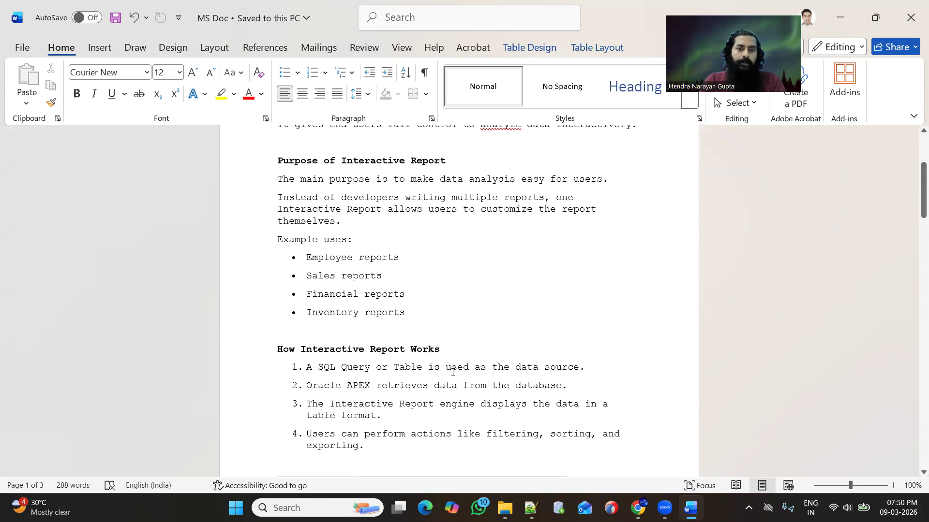
scroll(453, 372, "down", 3)
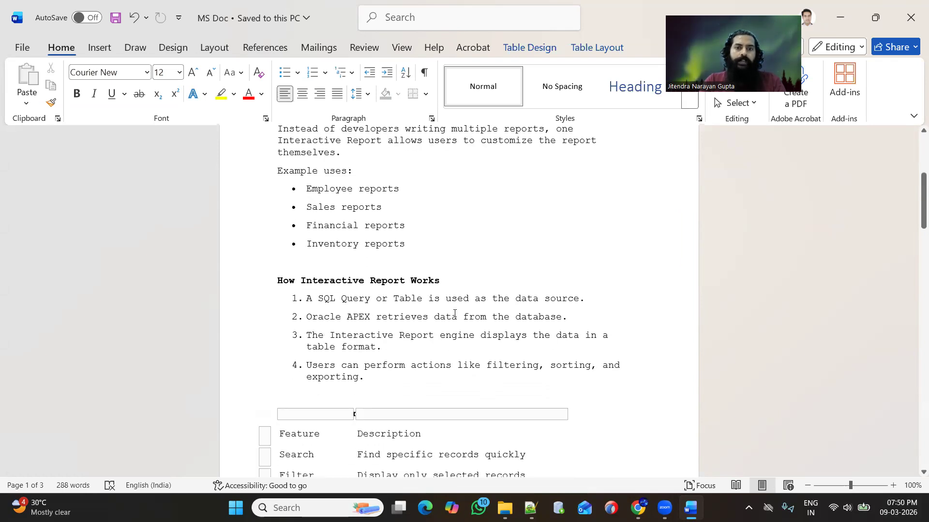
scroll(485, 314, "down", 6)
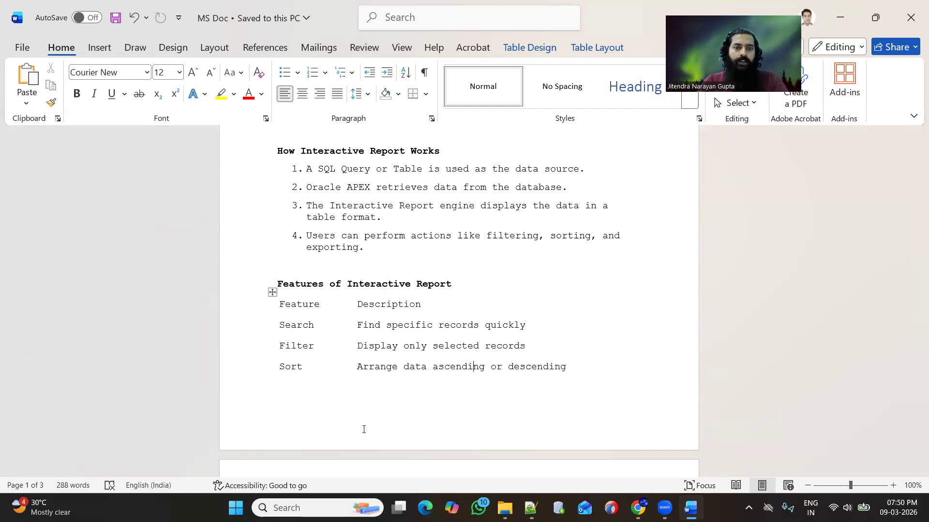
scroll(364, 429, "down", 5)
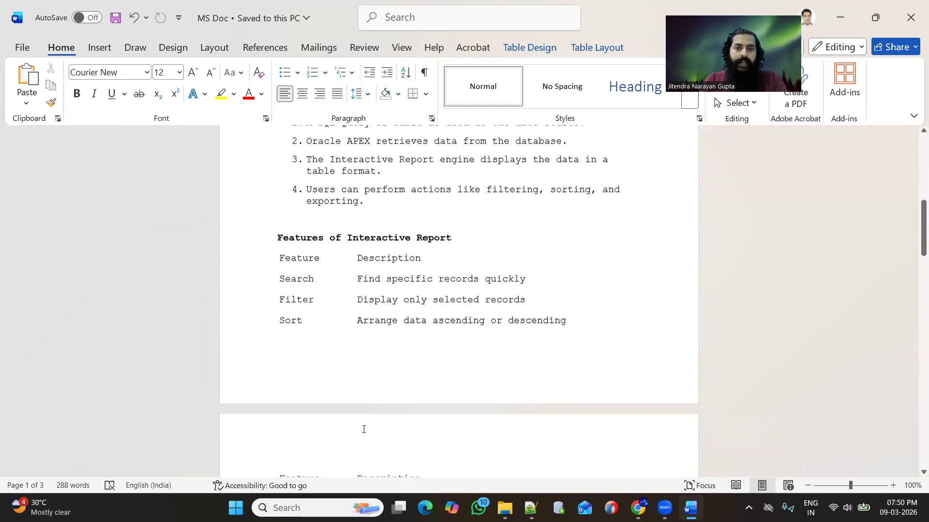
scroll(364, 429, "down", 4)
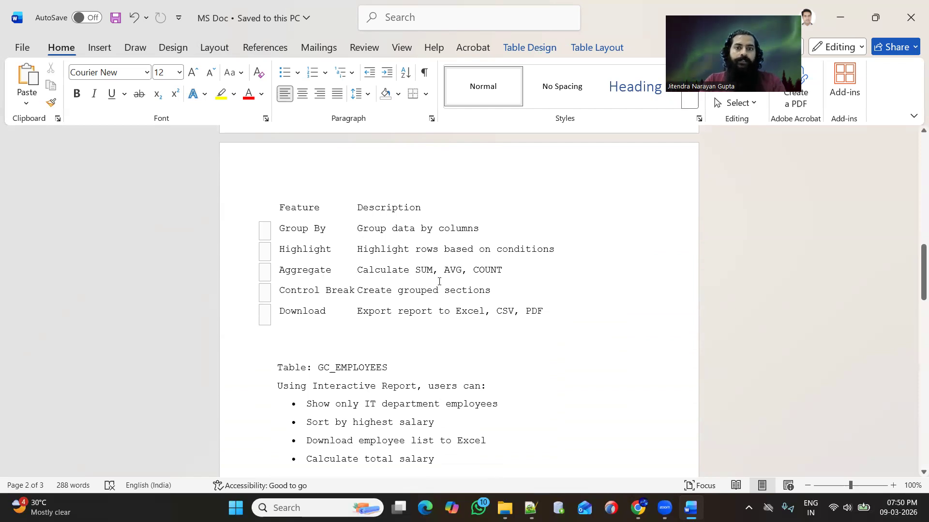
scroll(414, 360, "down", 5)
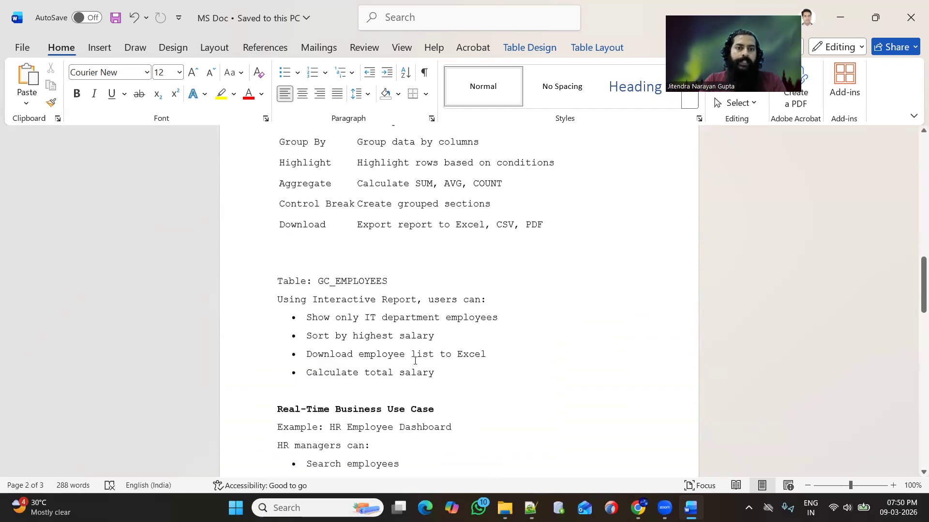
scroll(415, 361, "down", 3)
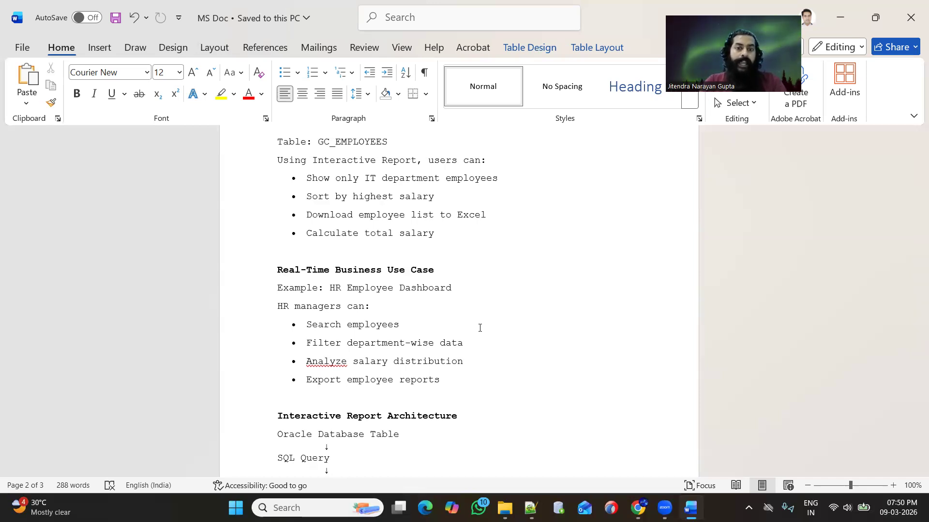
scroll(479, 328, "down", 3)
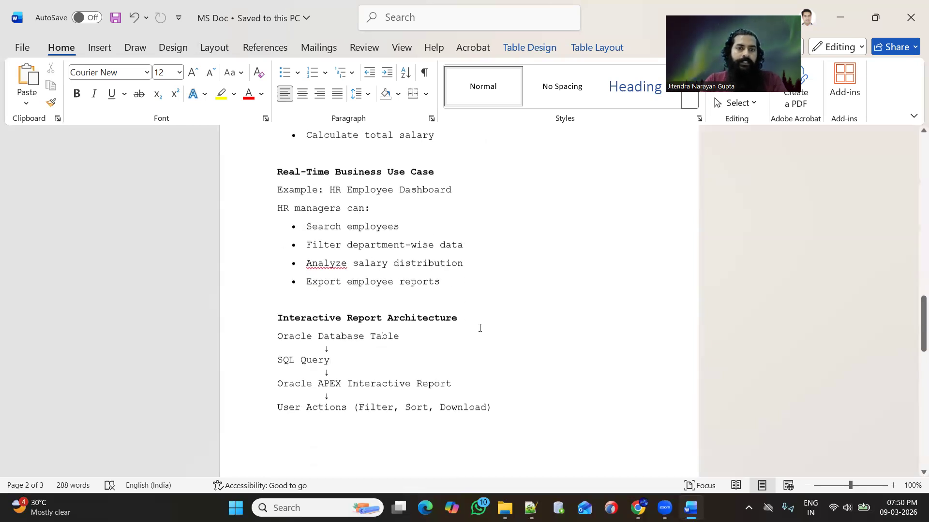
scroll(480, 328, "down", 9)
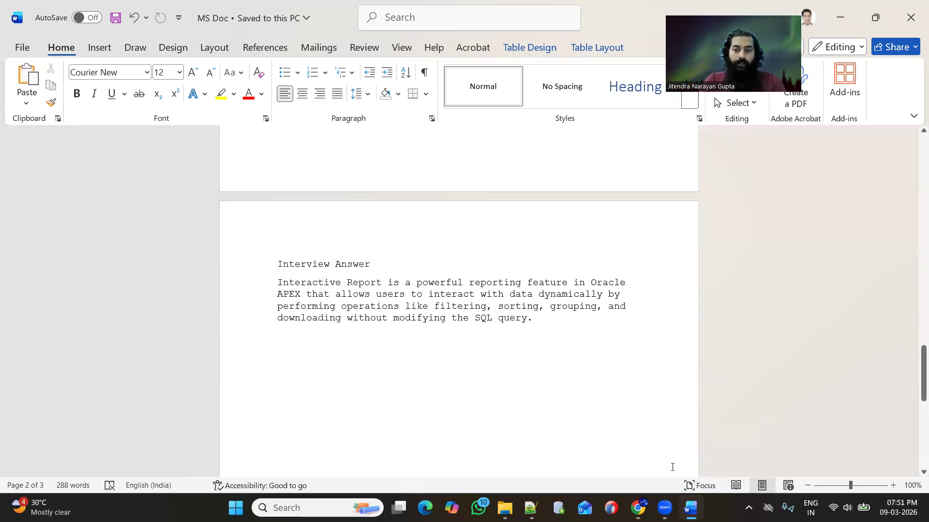
Step: Switch back to the HR Details page in Chrome and limit its report to 5 rows per page
left_click(638, 508)
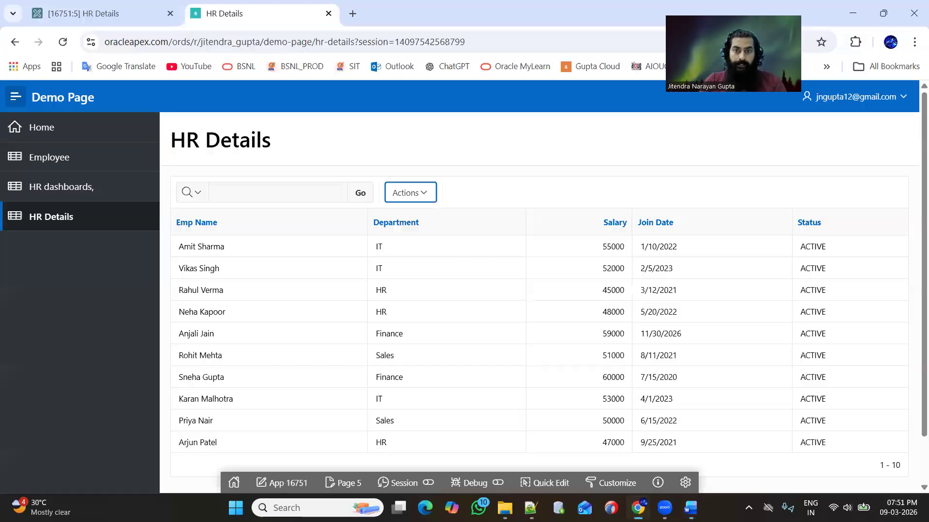
left_click(427, 193)
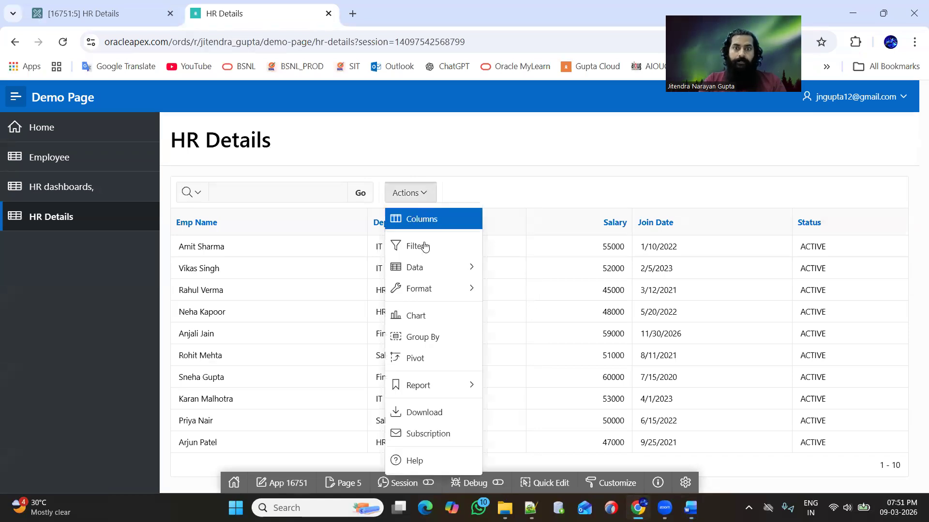
mouse_move(455, 271)
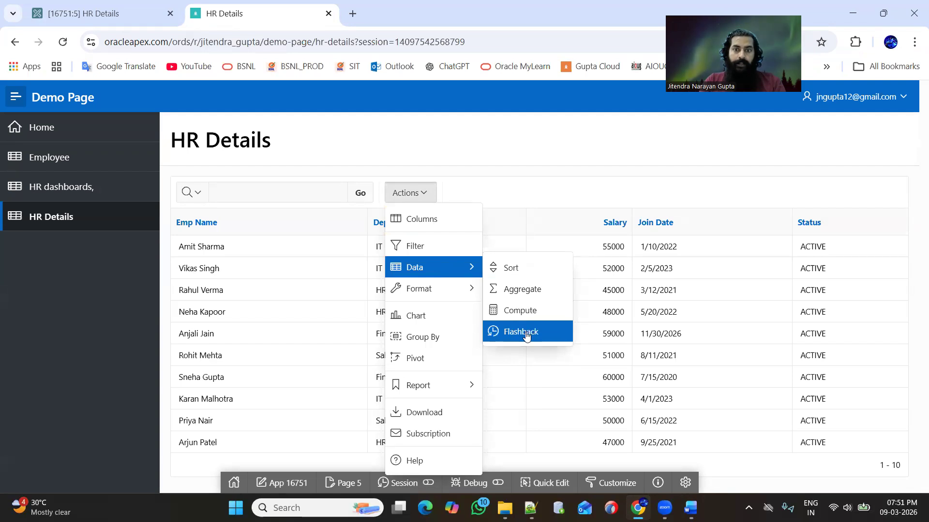
mouse_move(464, 289)
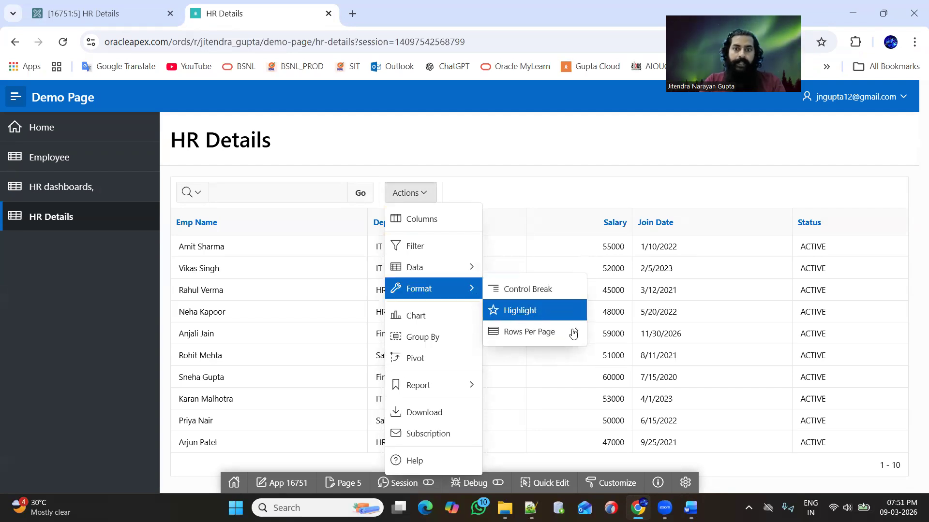
mouse_move(572, 335)
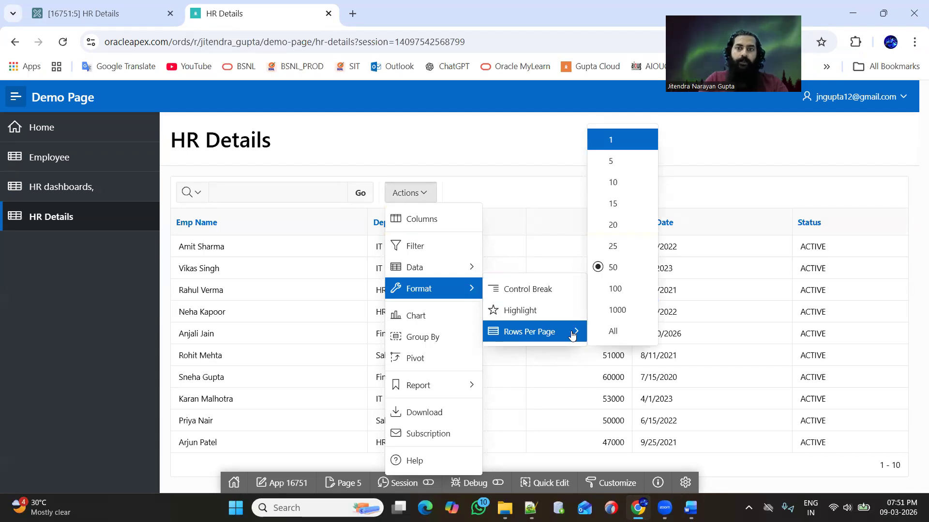
left_click(614, 165)
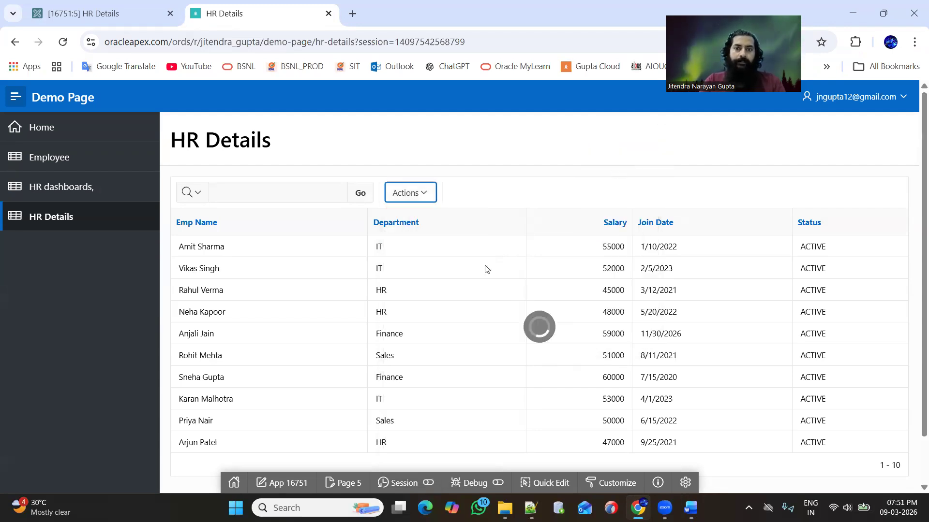
Step: Set the HR Details report to show 15 rows per page
left_click(428, 195)
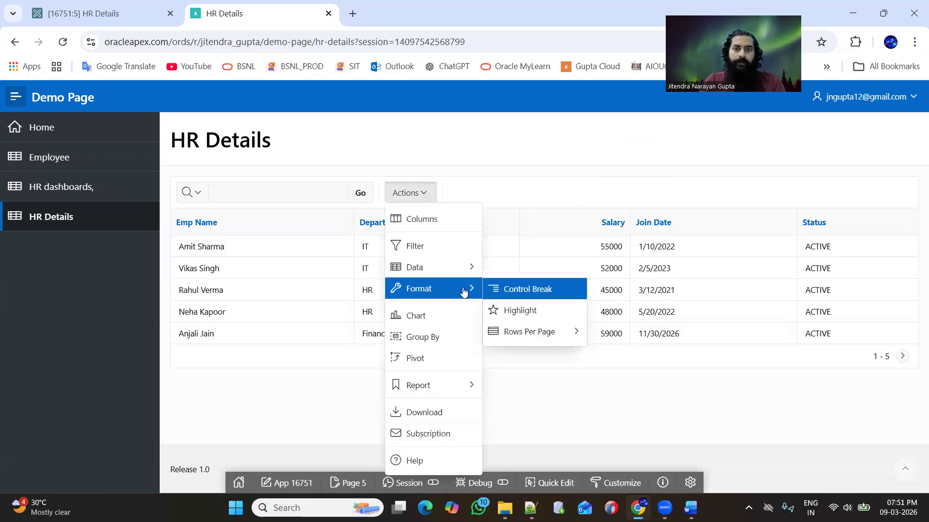
mouse_move(576, 332)
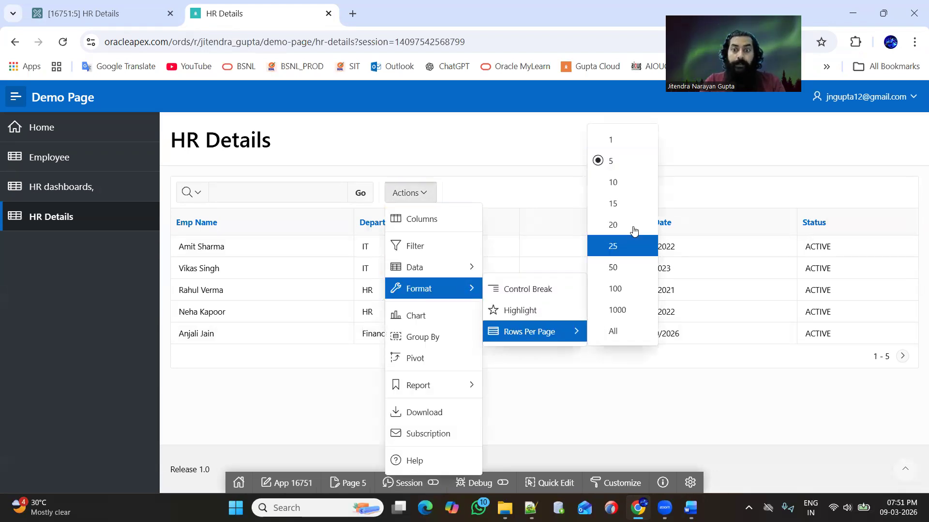
left_click(619, 204)
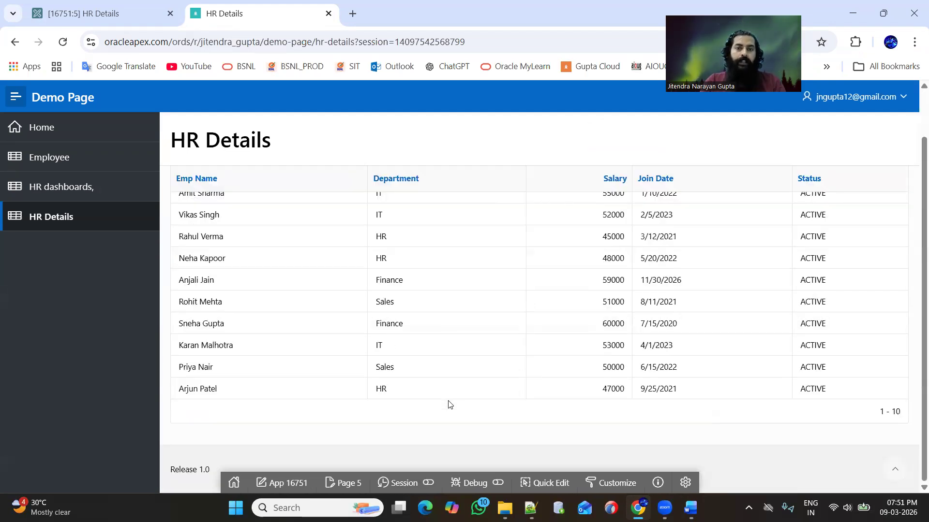
Step: Set the HR Details report's rows per page to All and look through the listed employees
left_click(422, 193)
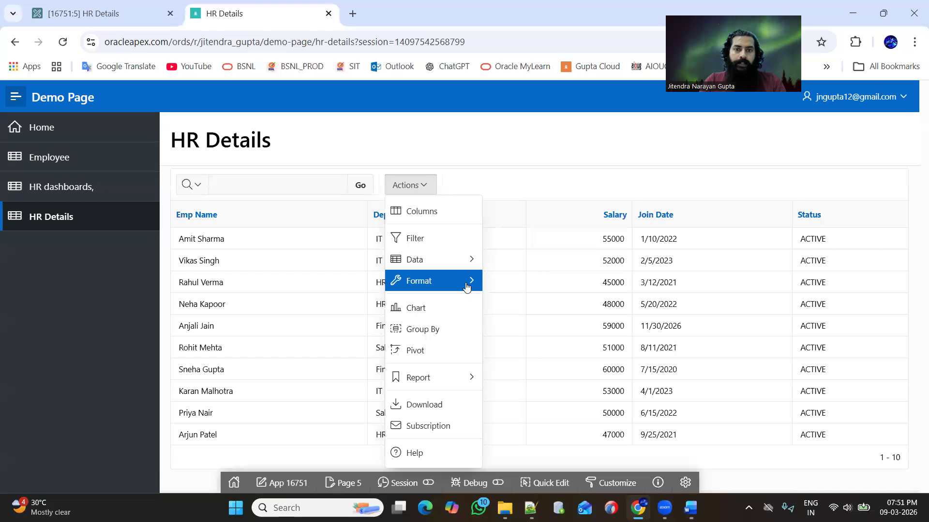
mouse_move(467, 283)
mouse_move(549, 329)
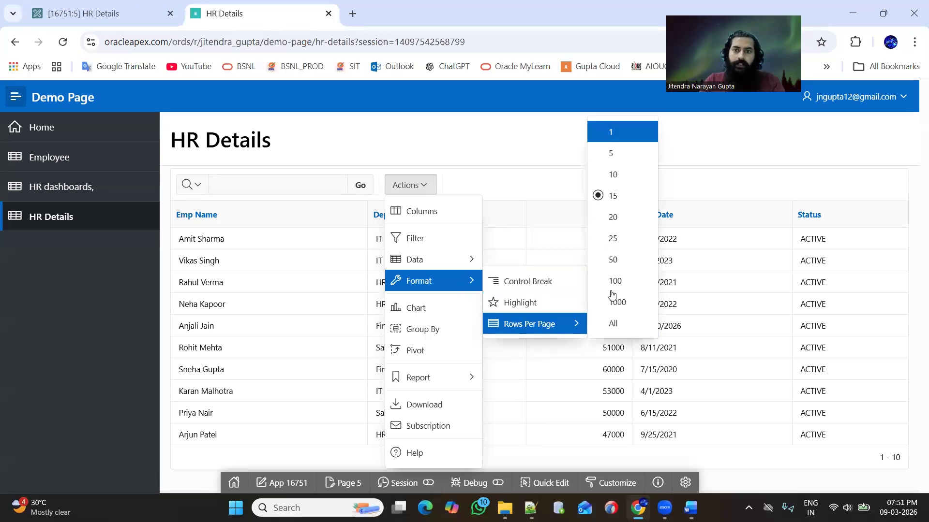
left_click(623, 331)
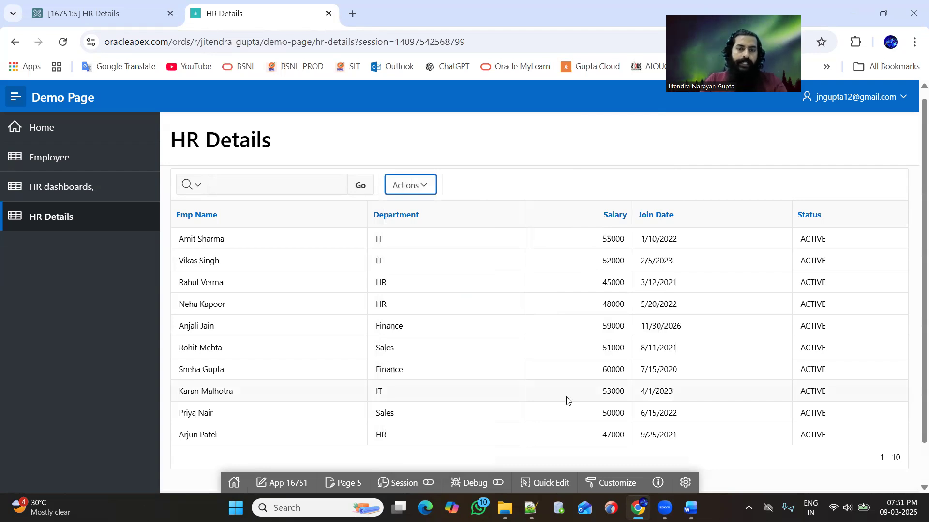
scroll(568, 401, "down", 2)
scroll(568, 400, "up", 2)
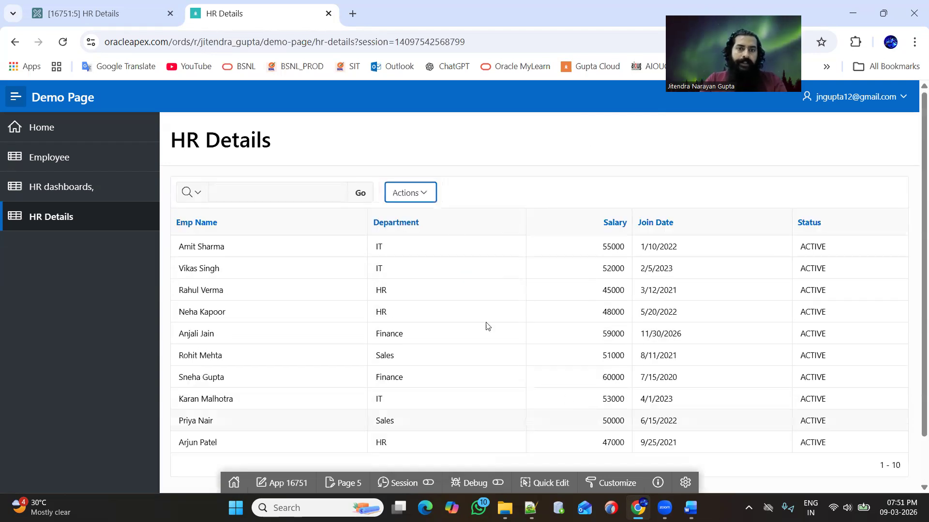
Step: Examine the report's save and reset options and the available download formats, without downloading the report
left_click(427, 195)
mouse_move(465, 387)
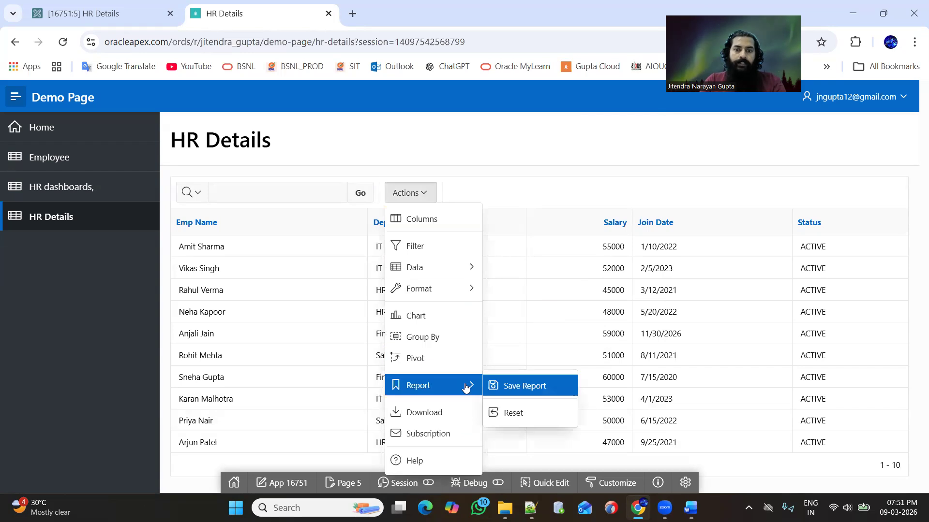
left_click(442, 412)
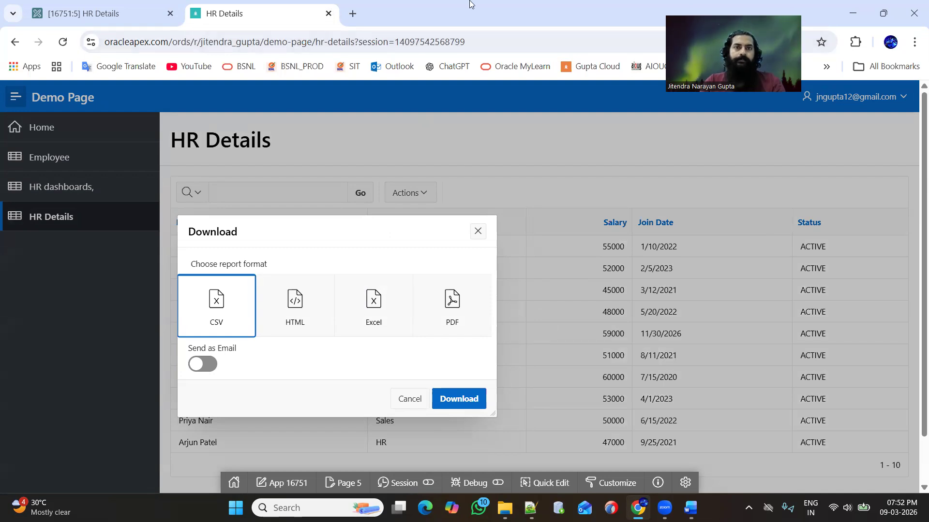
left_click(412, 399)
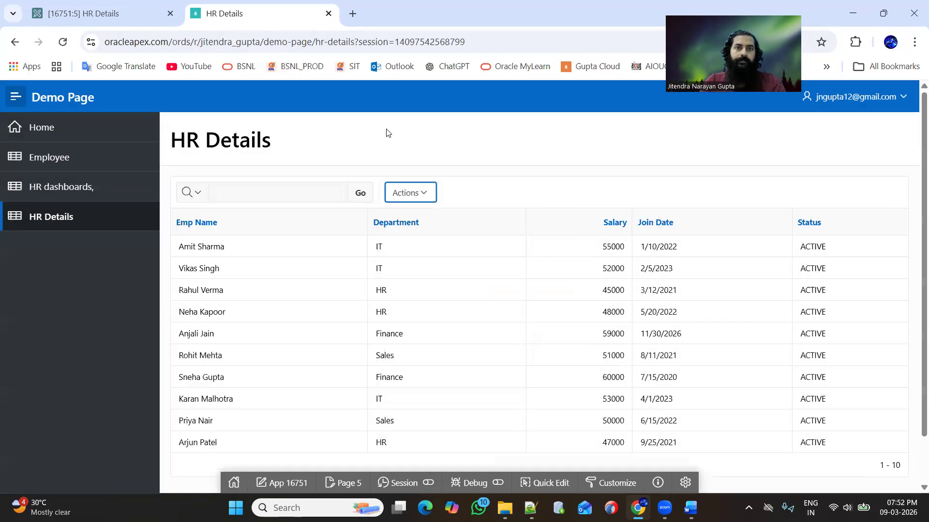